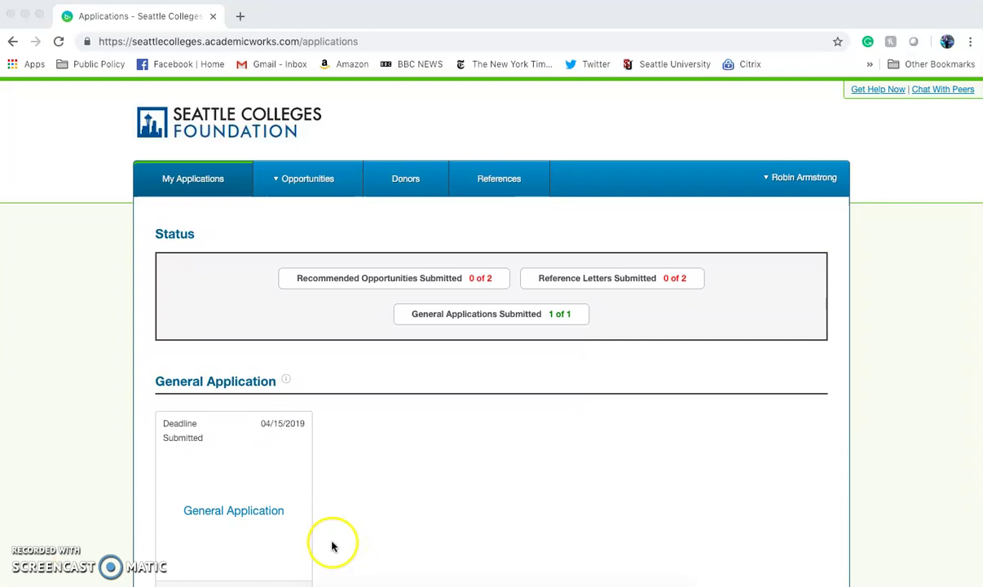
# - Reload the applications dashboard
pyautogui.scroll(-2, 292, 415)
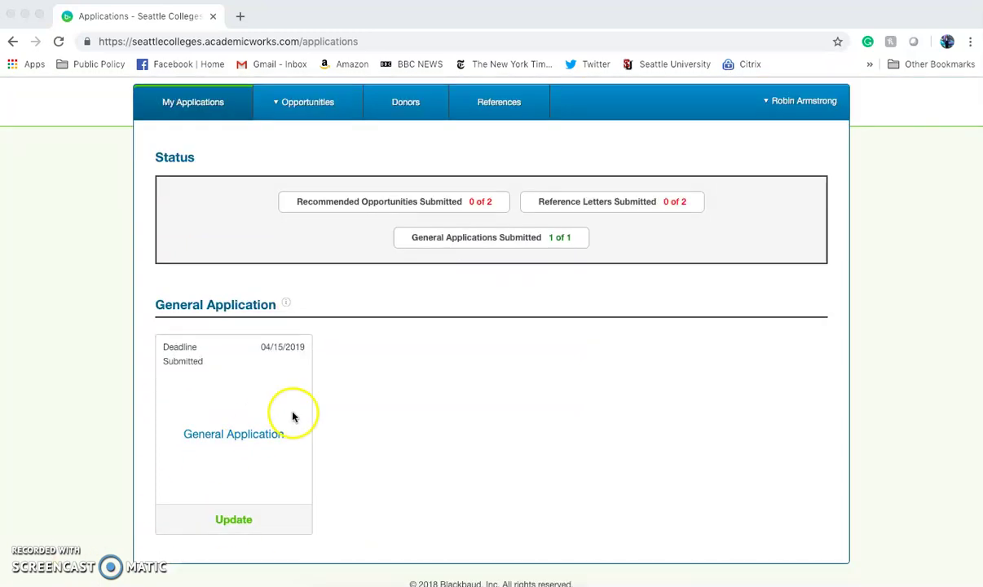
pyautogui.click(228, 481)
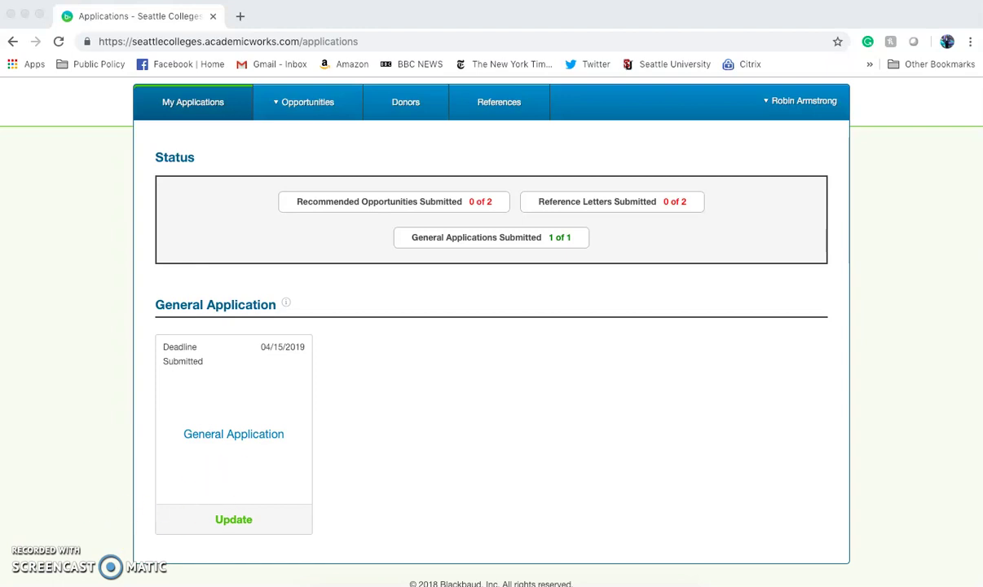
pyautogui.click(285, 511)
pyautogui.scroll(1, 284, 512)
pyautogui.click(232, 155)
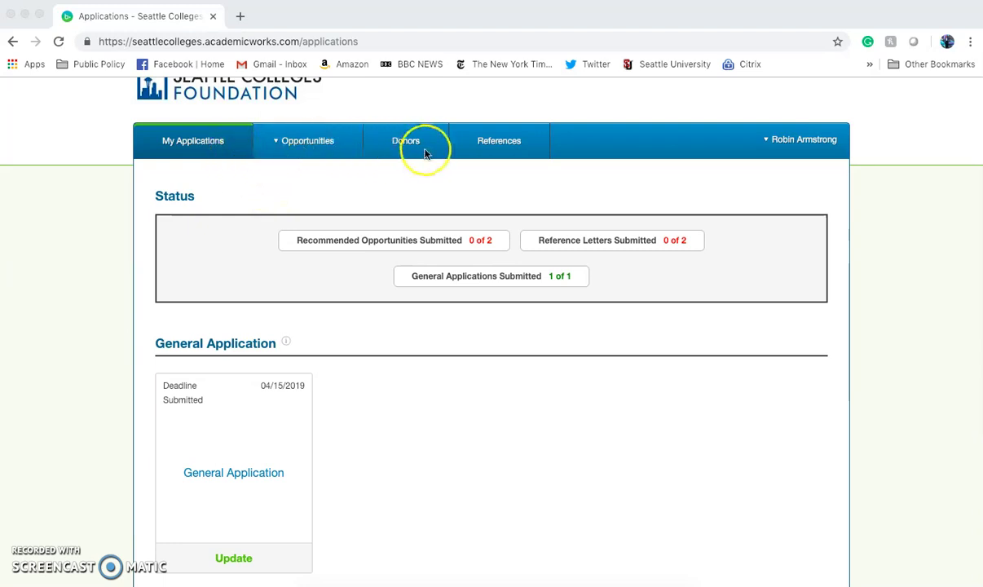
# - Show Scholarship > Recommended opportunities, listing the Rachel Hidaka Fund and Tommy Fotheringham Memorial scholarships
pyautogui.scroll(1, 424, 153)
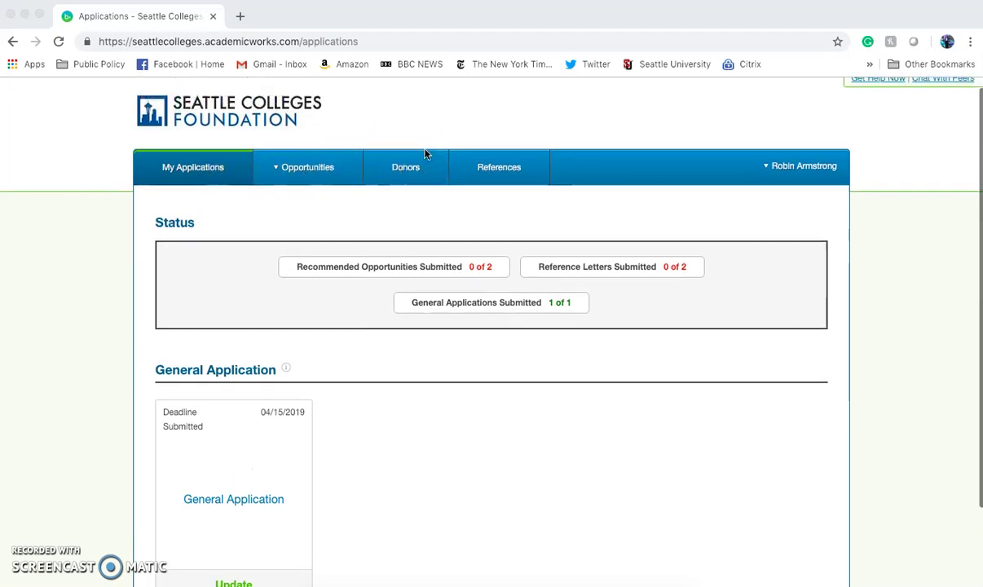
pyautogui.click(279, 169)
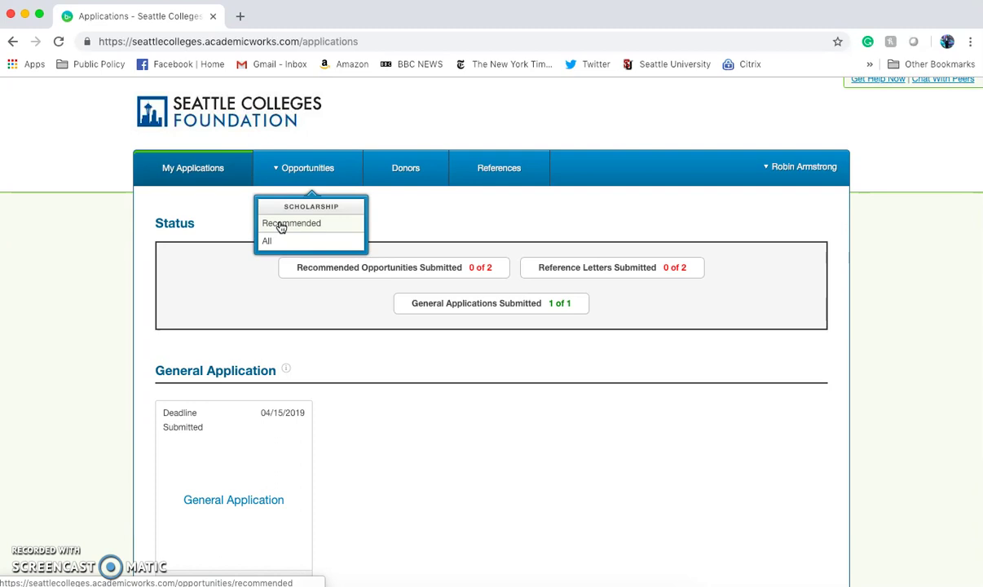
pyautogui.click(280, 226)
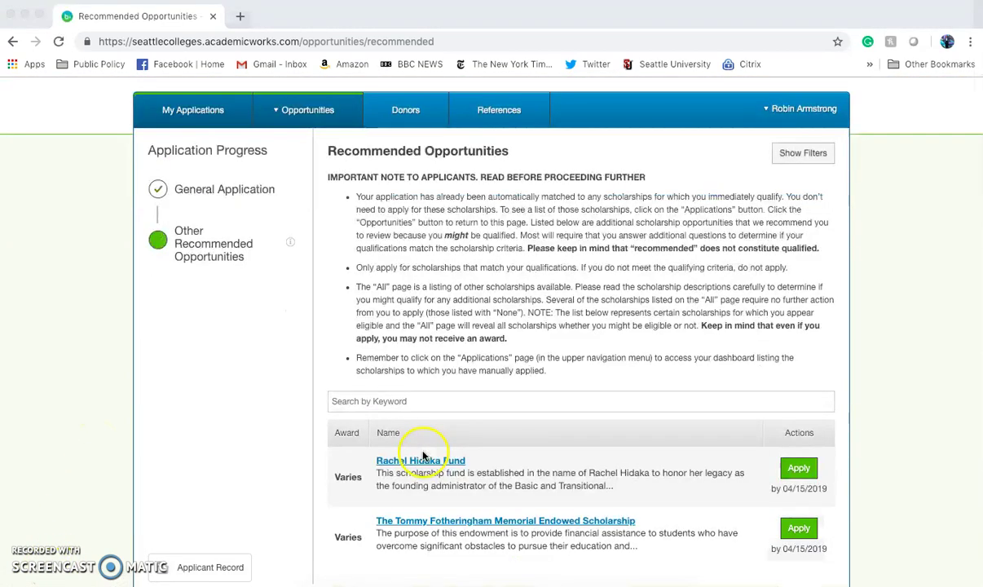
pyautogui.scroll(-2, 424, 452)
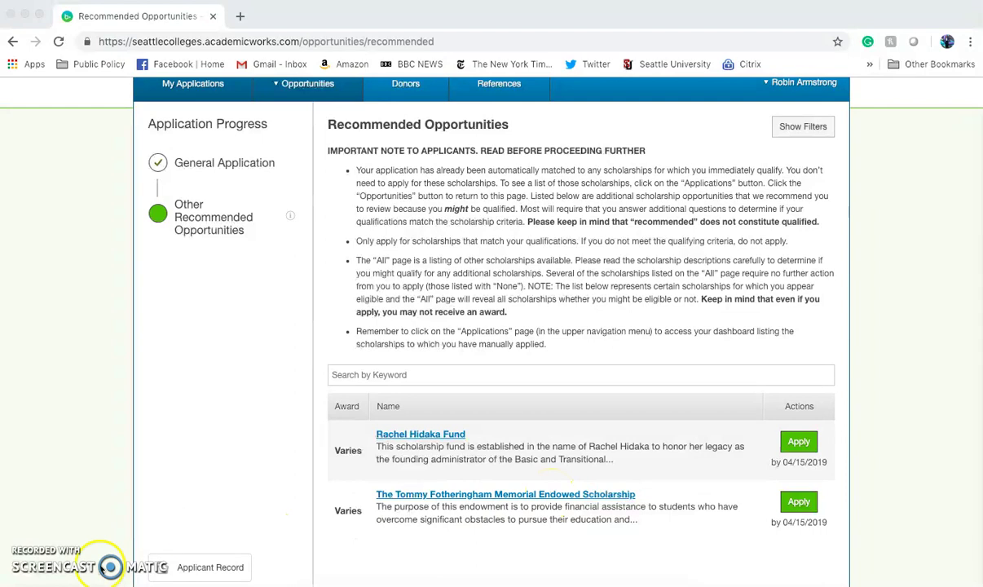
# - Read the Tommy Fotheringham Memorial Endowed Scholarship's eligibility, 04/15/2019 deadline and supplemental question
pyautogui.click(450, 500)
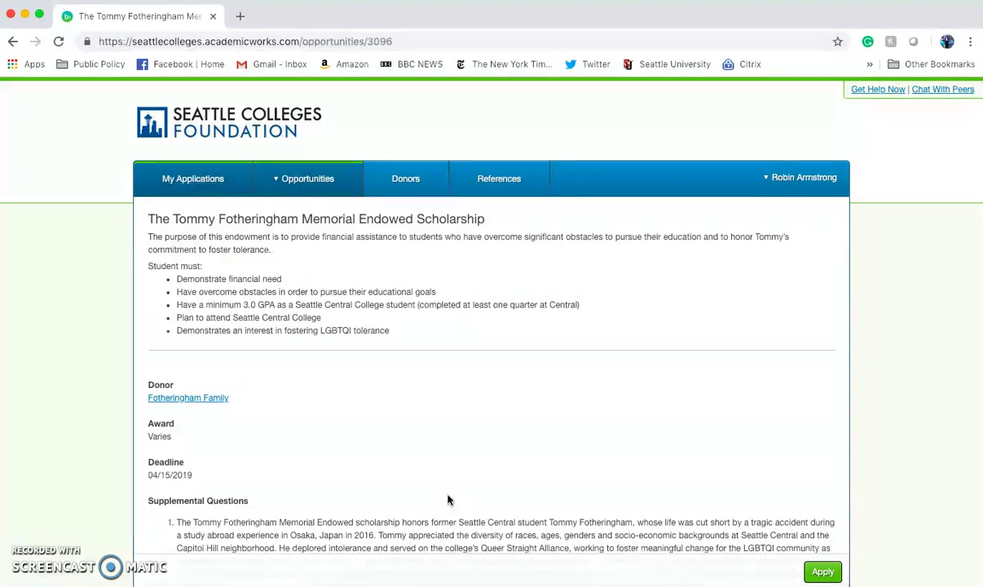
pyautogui.click(385, 400)
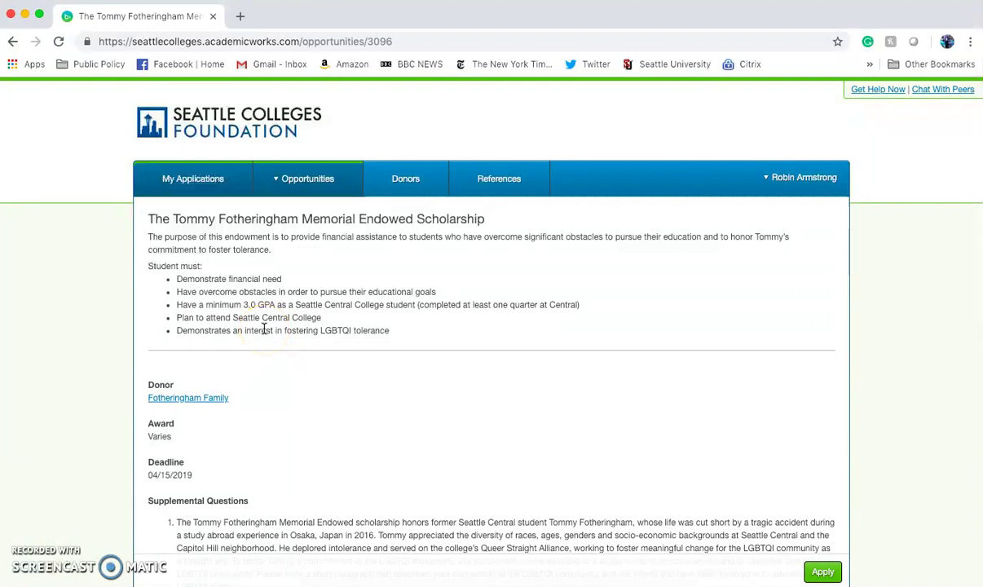
pyautogui.scroll(-1, 264, 328)
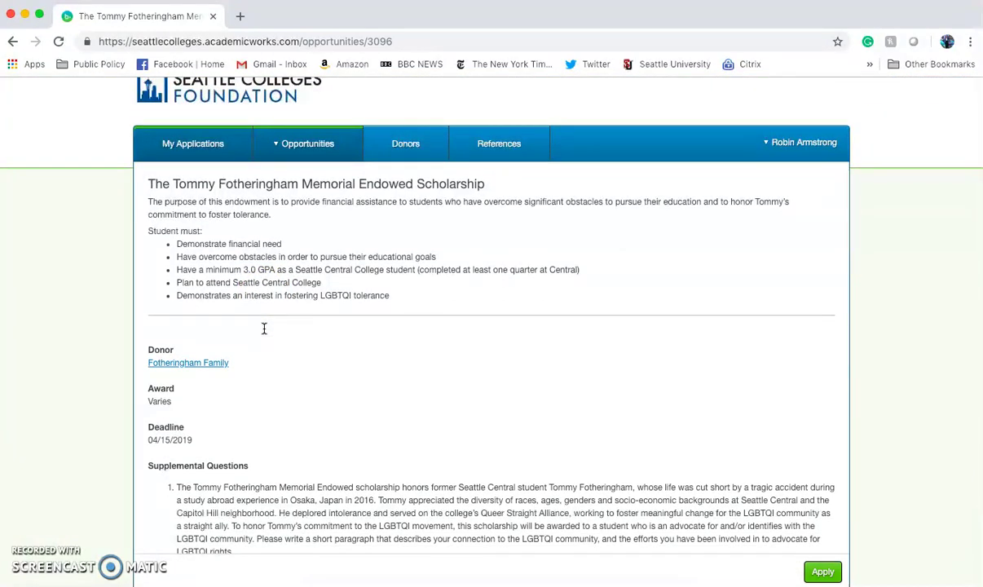
pyautogui.scroll(-2, 263, 329)
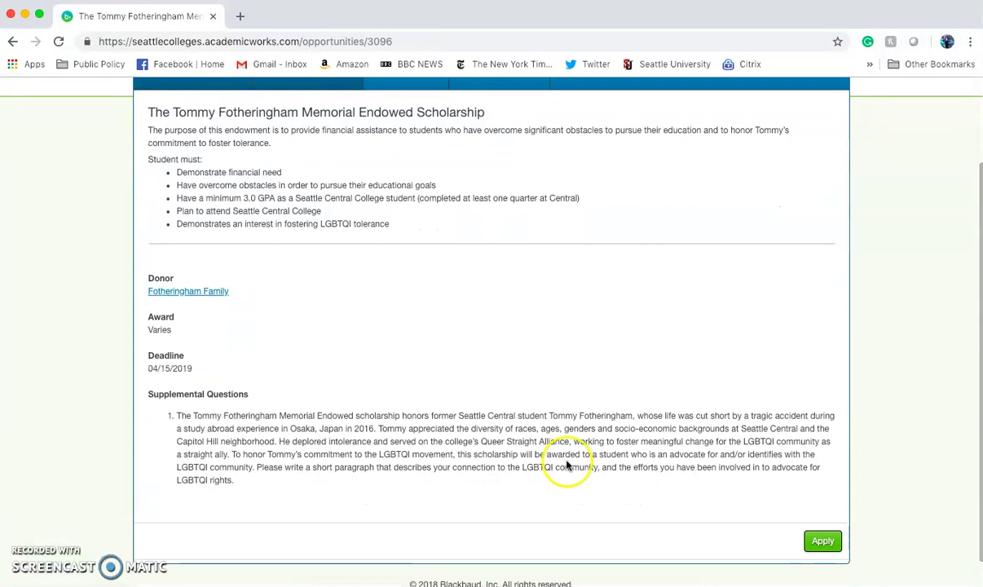
# - Apply for the Tommy Fotheringham Memorial Endowed Scholarship and finish and submit the form
pyautogui.click(833, 545)
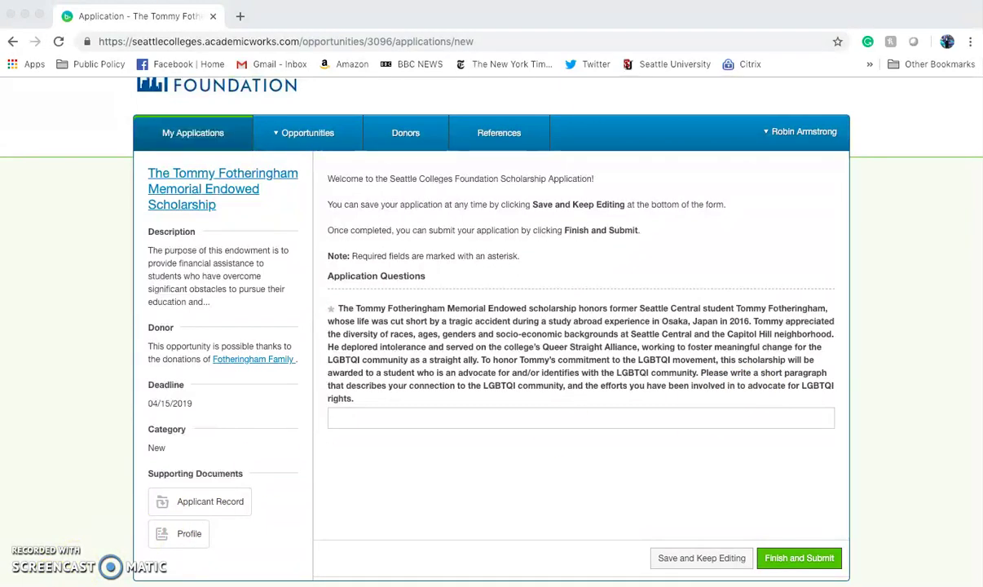
pyautogui.click(779, 562)
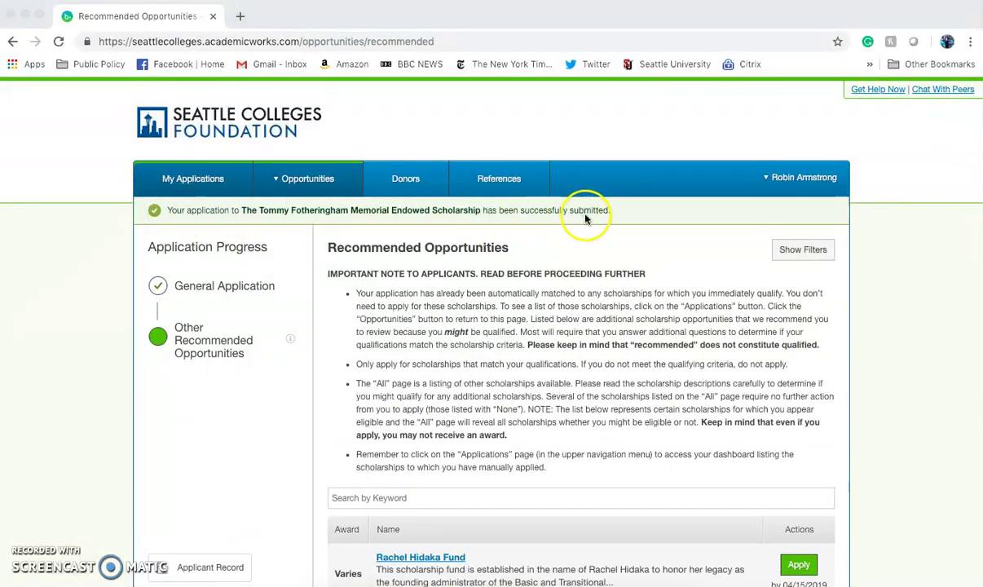
pyautogui.scroll(-3, 551, 204)
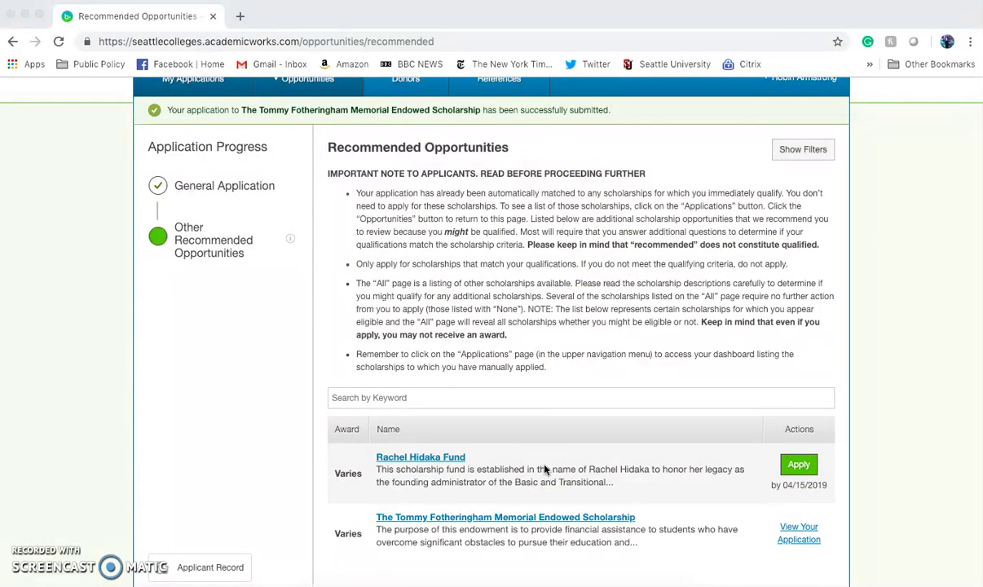
pyautogui.scroll(1, 495, 434)
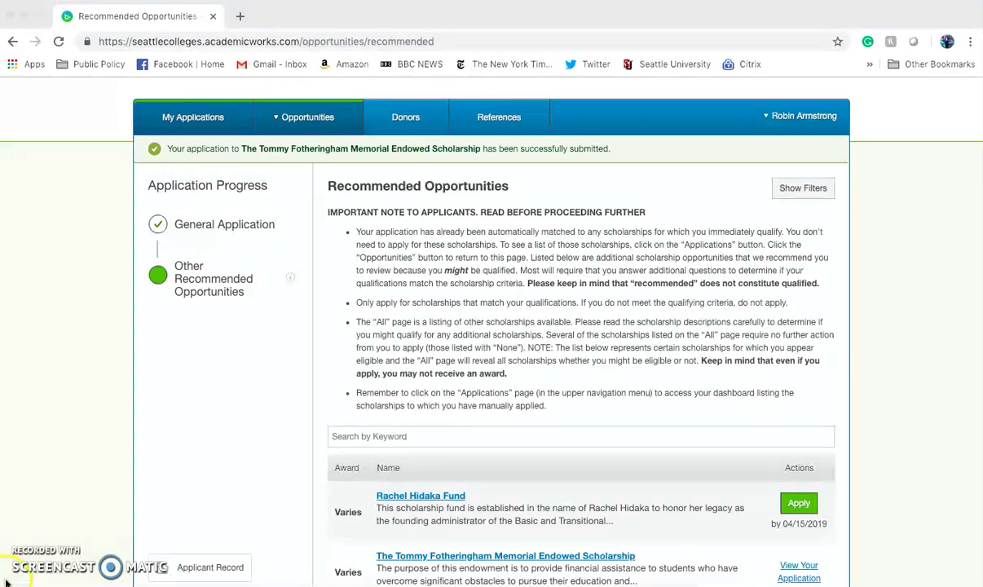
pyautogui.click(407, 476)
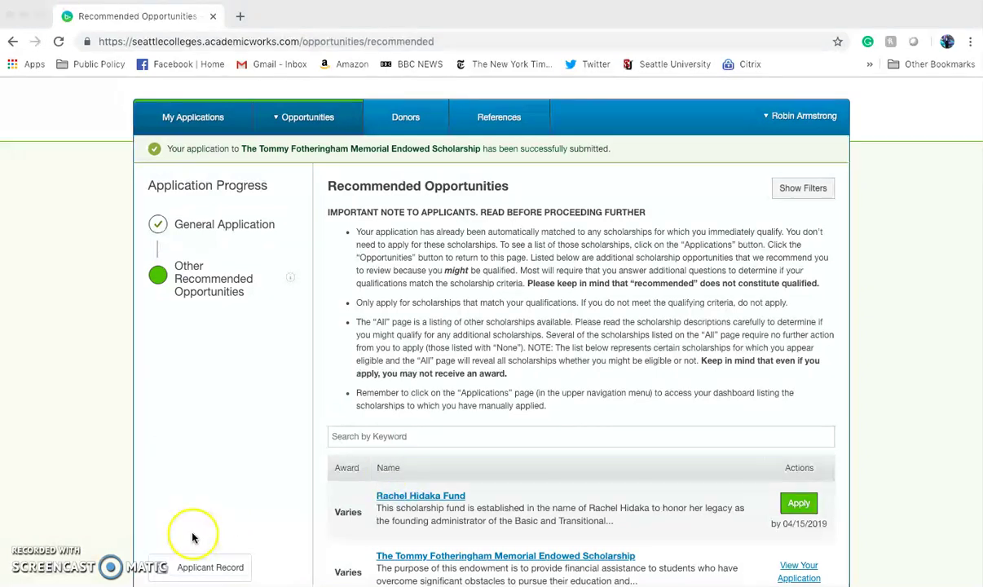
pyautogui.click(196, 481)
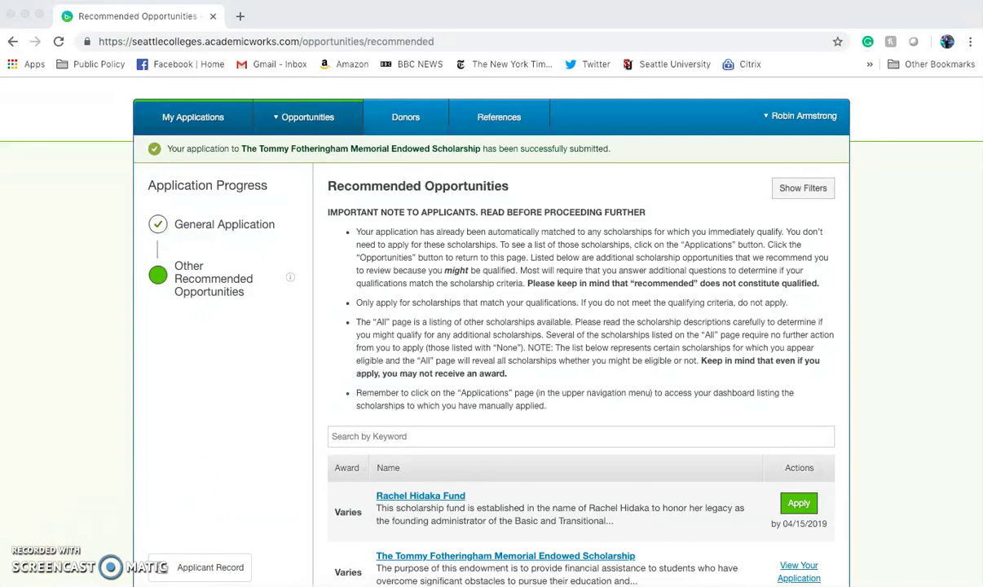
pyautogui.scroll(1, 398, 372)
pyautogui.click(397, 371)
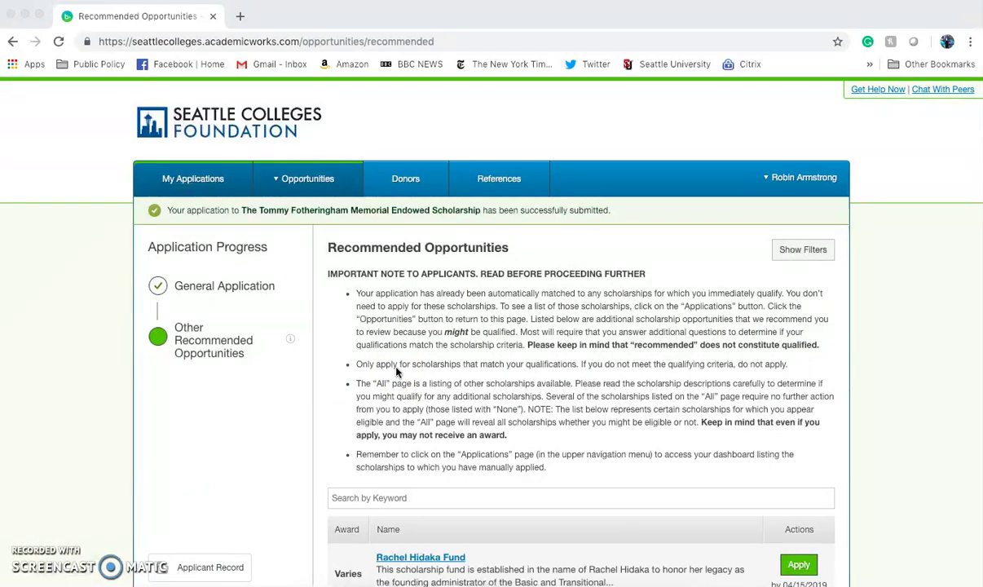
# - View Active References: two General Application references requested 02/12/2019, still pending
pyautogui.click(482, 181)
pyautogui.click(477, 180)
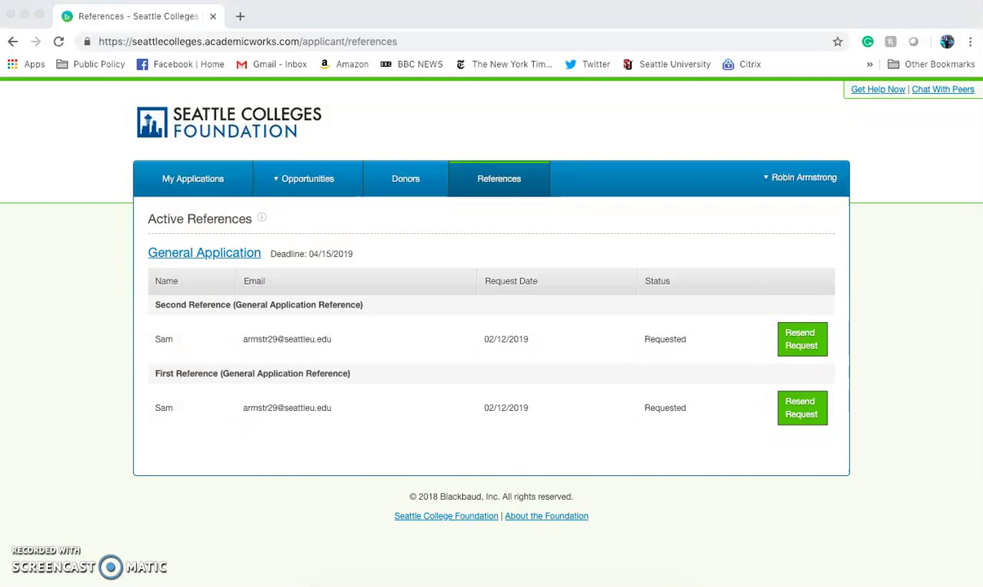
# - Open the All Opportunities list and begin scrolling through the scholarships
pyautogui.click(330, 231)
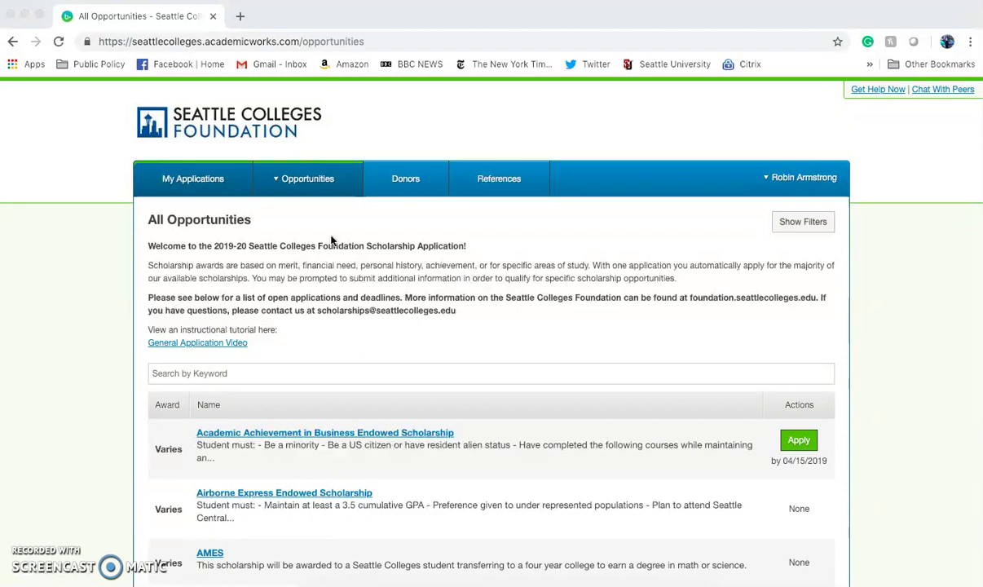
pyautogui.click(295, 179)
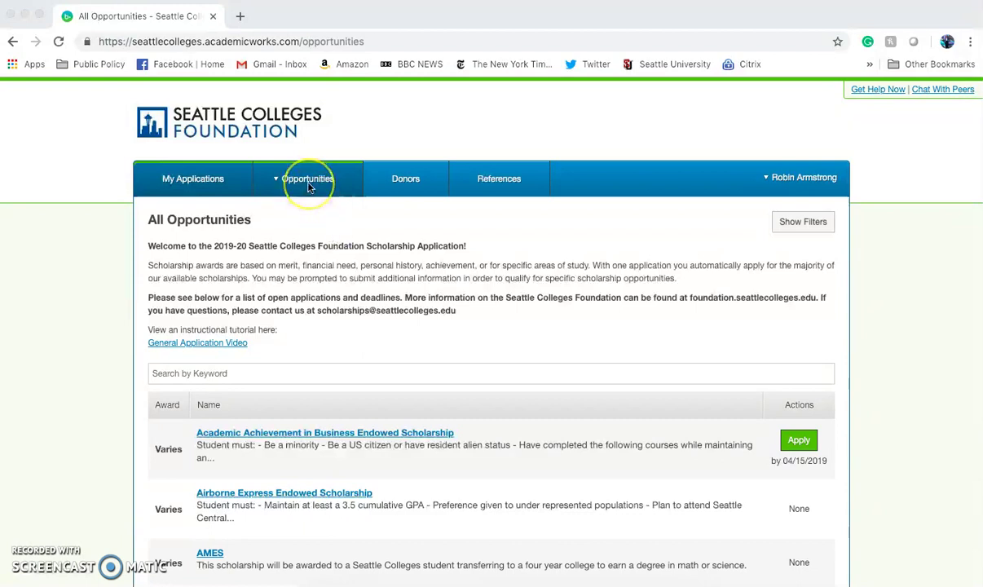
pyautogui.scroll(-5, 312, 324)
pyautogui.scroll(-2, 311, 324)
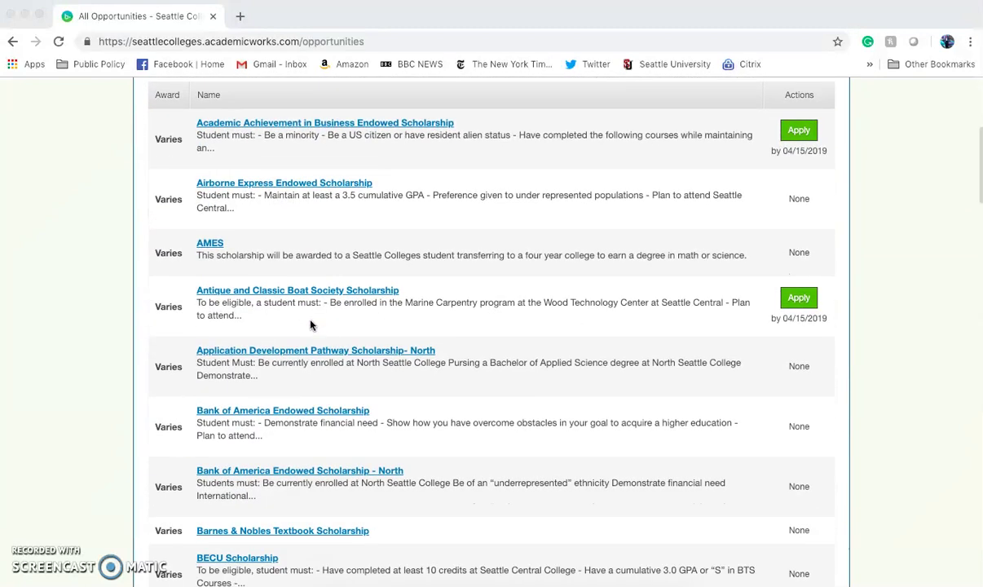
pyautogui.scroll(-3, 310, 324)
pyautogui.scroll(-3, 311, 325)
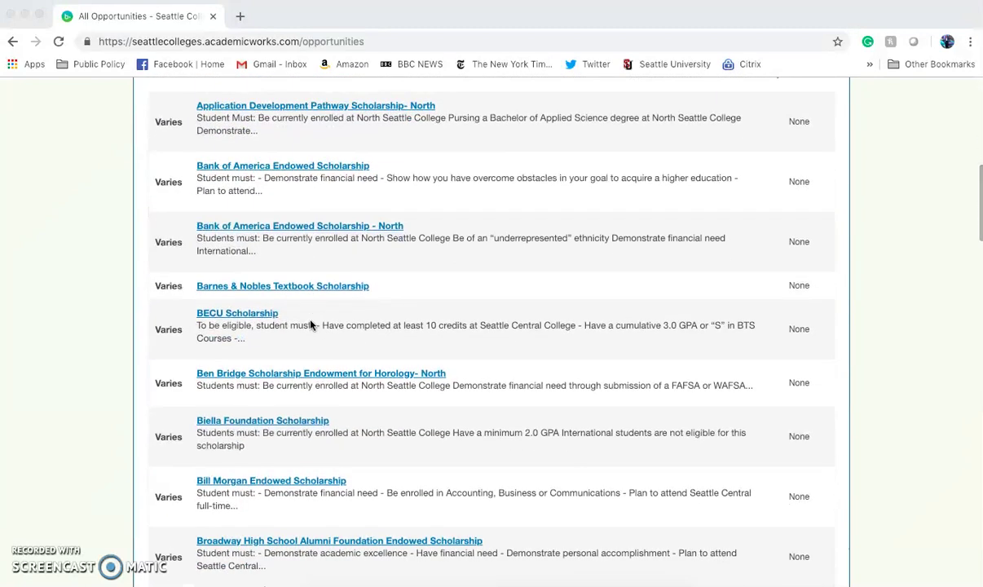
pyautogui.scroll(-1, 311, 325)
# - Browse further down to the Desmond Jackson and Dr. Charles H. Mitchell scholarships, open until 04/15/2019
pyautogui.click(286, 356)
pyautogui.scroll(-4, 286, 356)
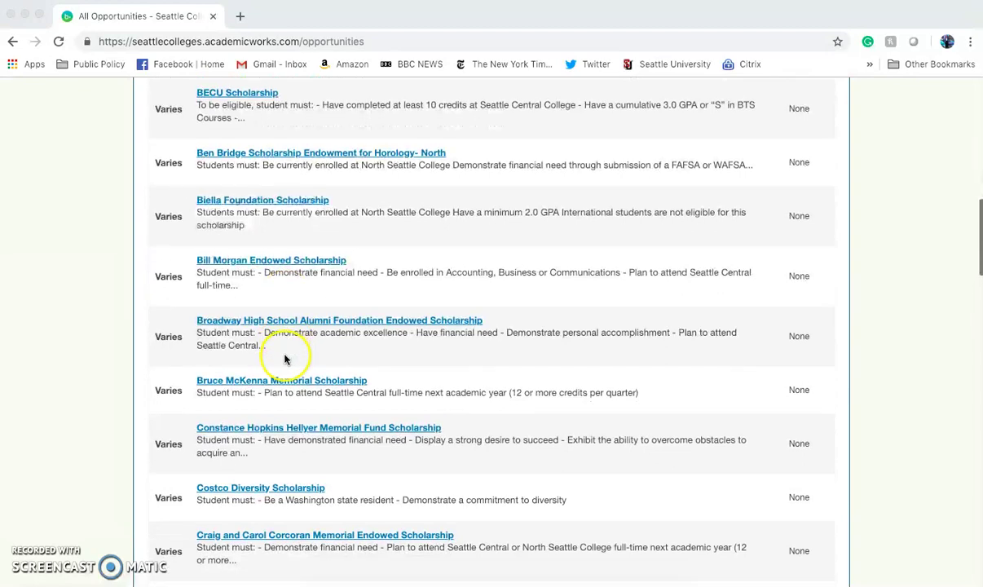
pyautogui.click(797, 389)
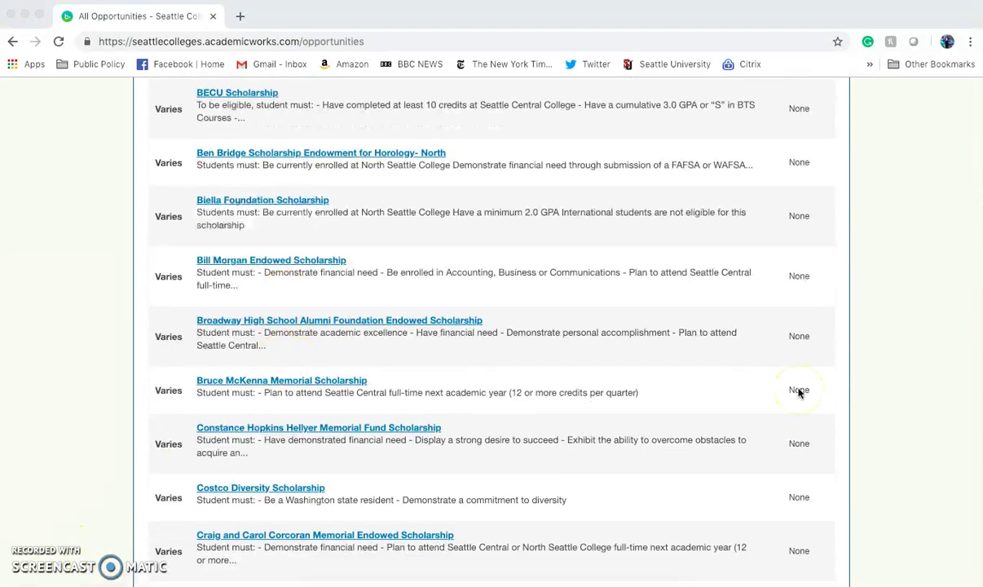
pyautogui.scroll(-1, 799, 391)
pyautogui.scroll(-3, 799, 396)
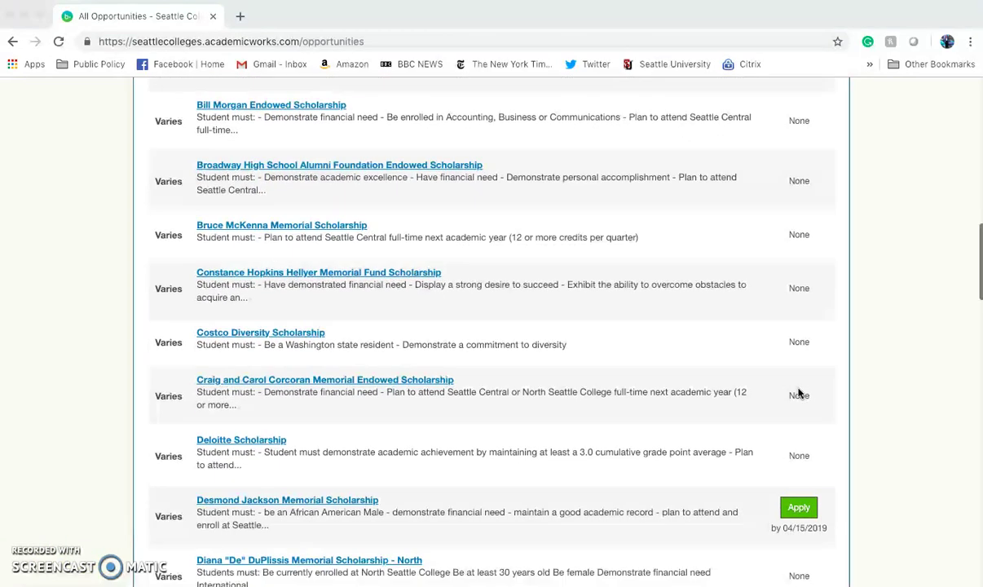
pyautogui.click(799, 490)
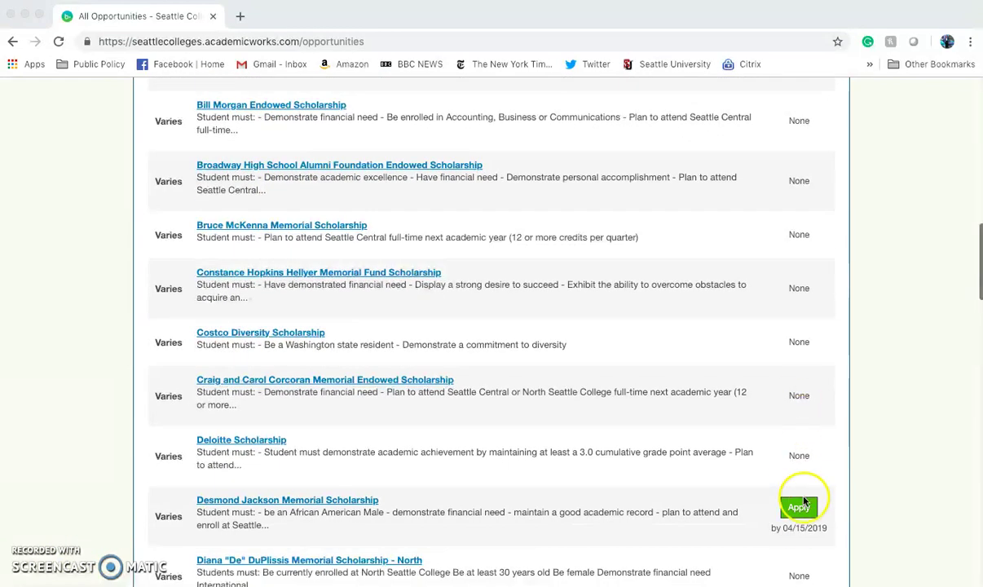
pyautogui.scroll(-1, 802, 417)
pyautogui.scroll(-3, 801, 416)
pyautogui.click(799, 441)
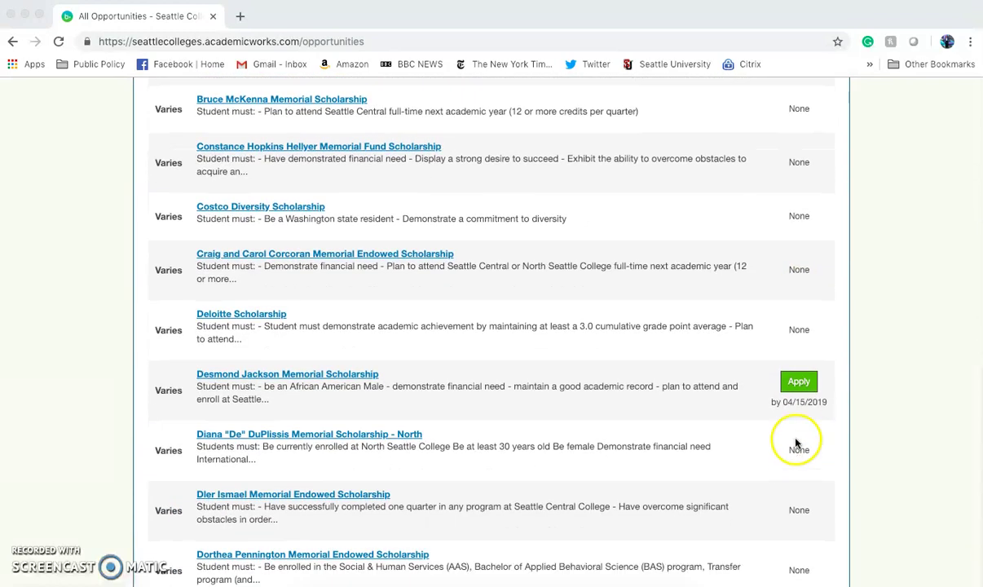
pyautogui.scroll(-3, 798, 440)
pyautogui.scroll(-1, 798, 436)
pyautogui.scroll(-1, 798, 434)
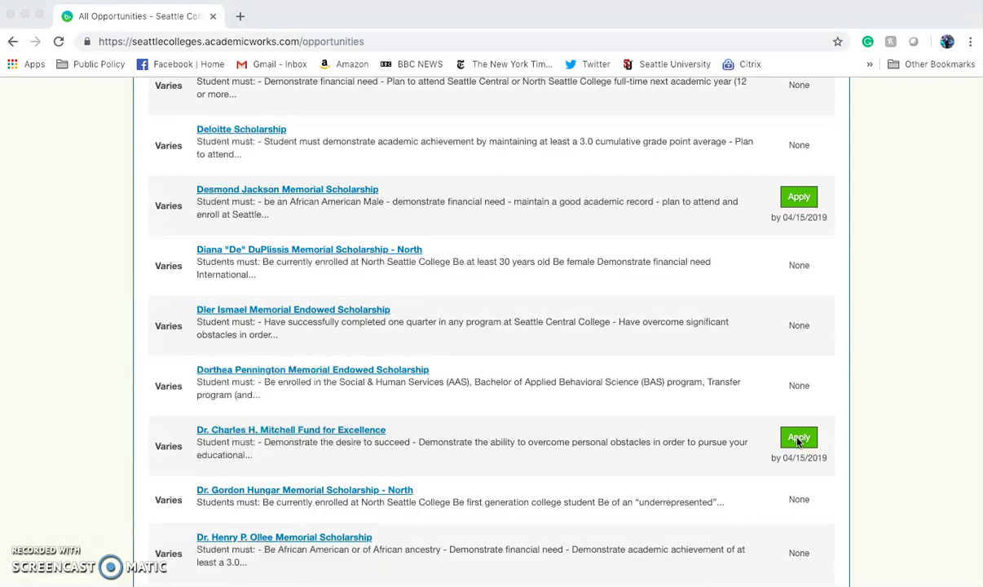
pyautogui.click(359, 432)
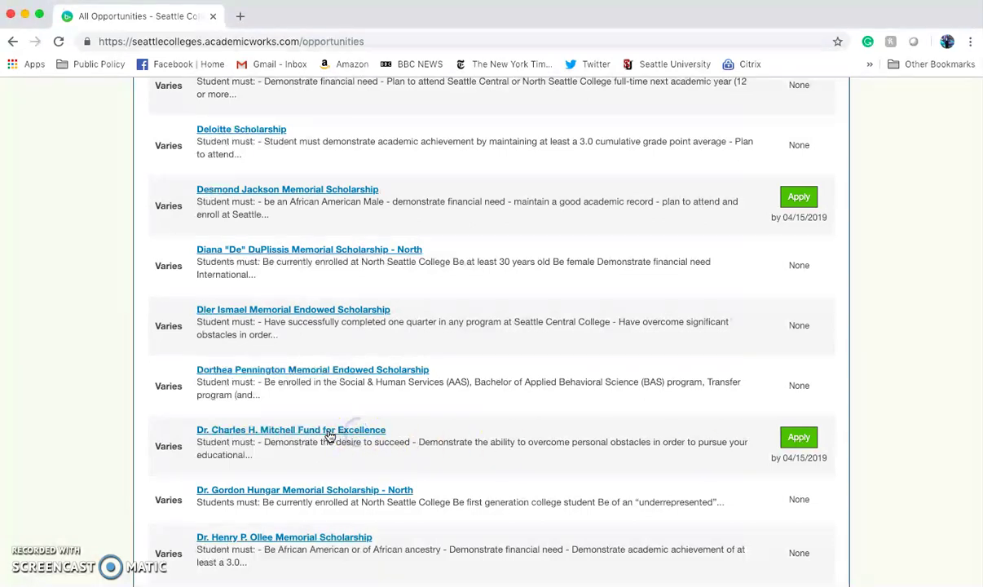
pyautogui.click(329, 431)
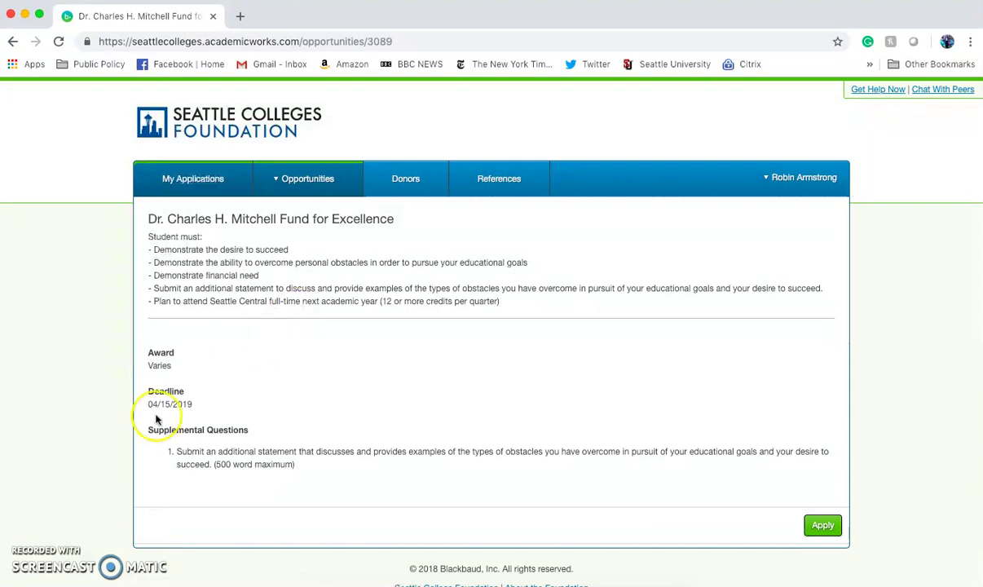
pyautogui.press('super+Left')
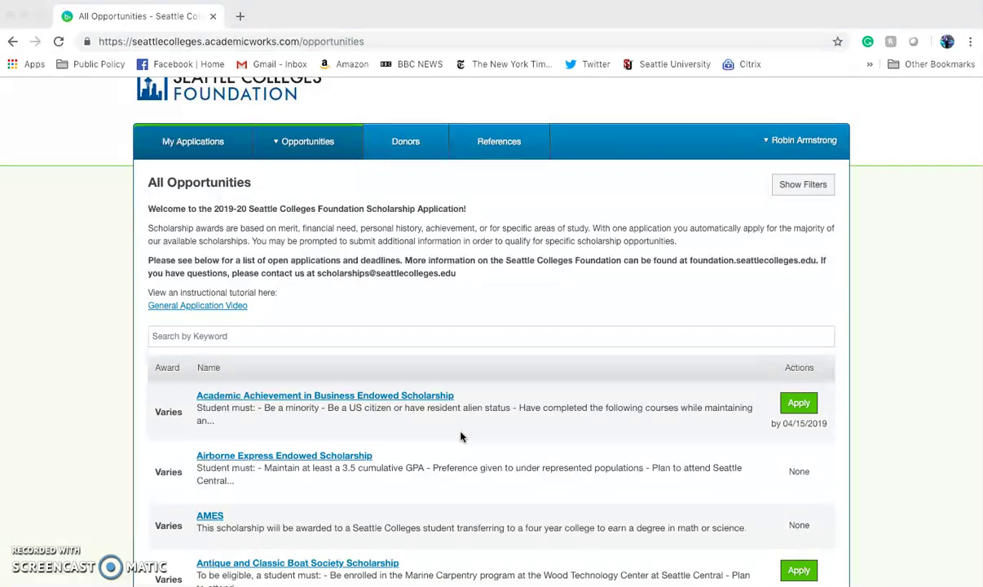
pyautogui.scroll(1, 461, 437)
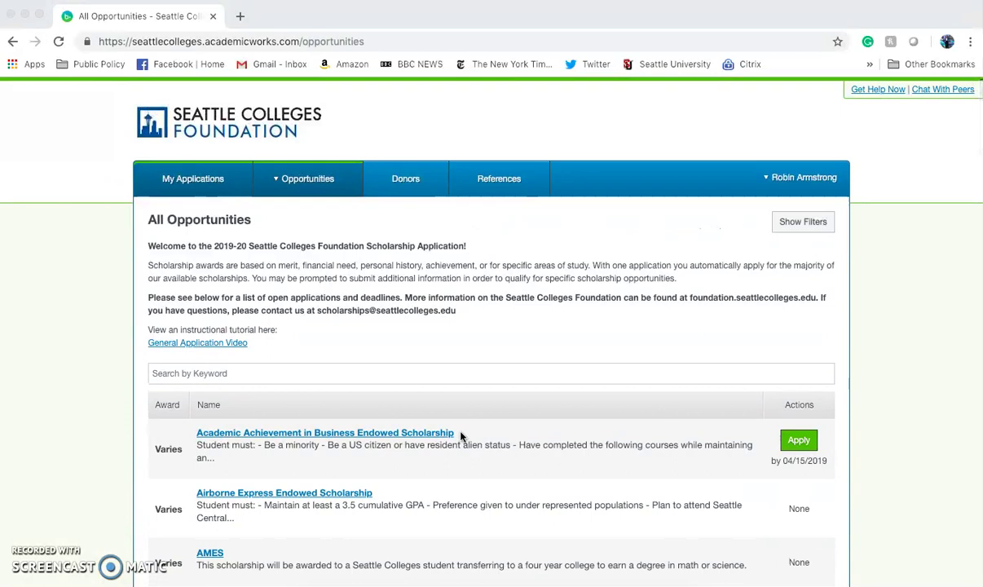